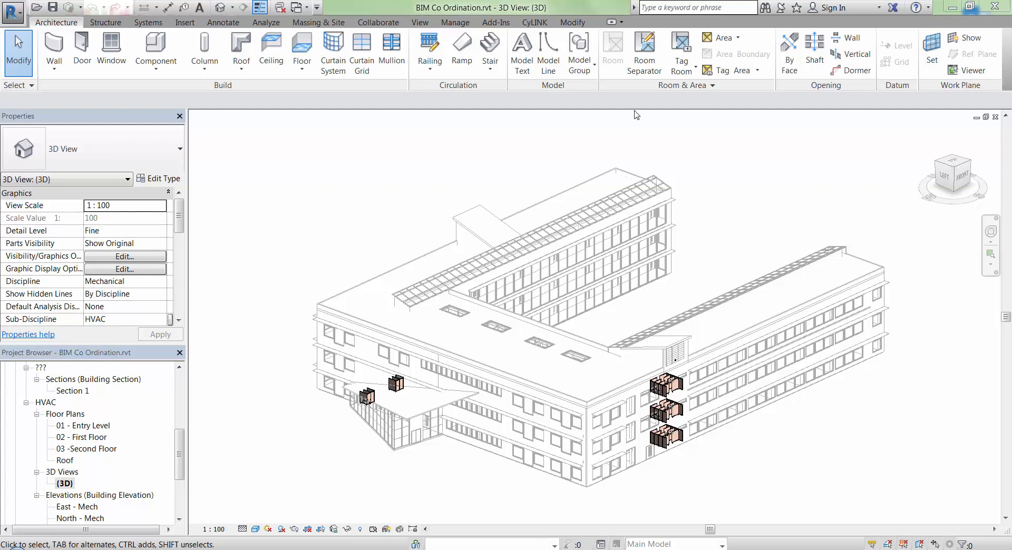
Step: Open the Cymap services import for the job and review its piping, public health and lighting systems before returning to ducting
click(535, 23)
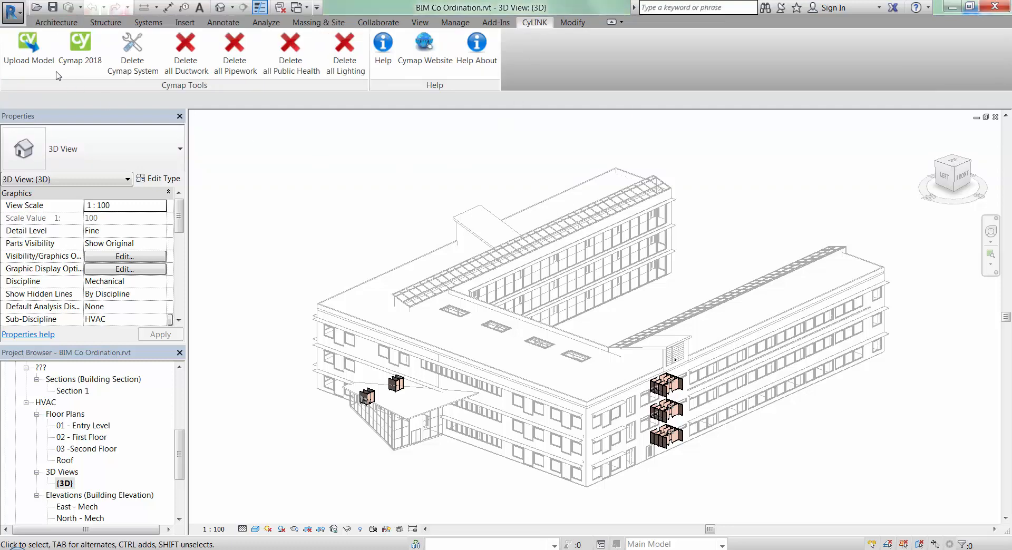
click(20, 46)
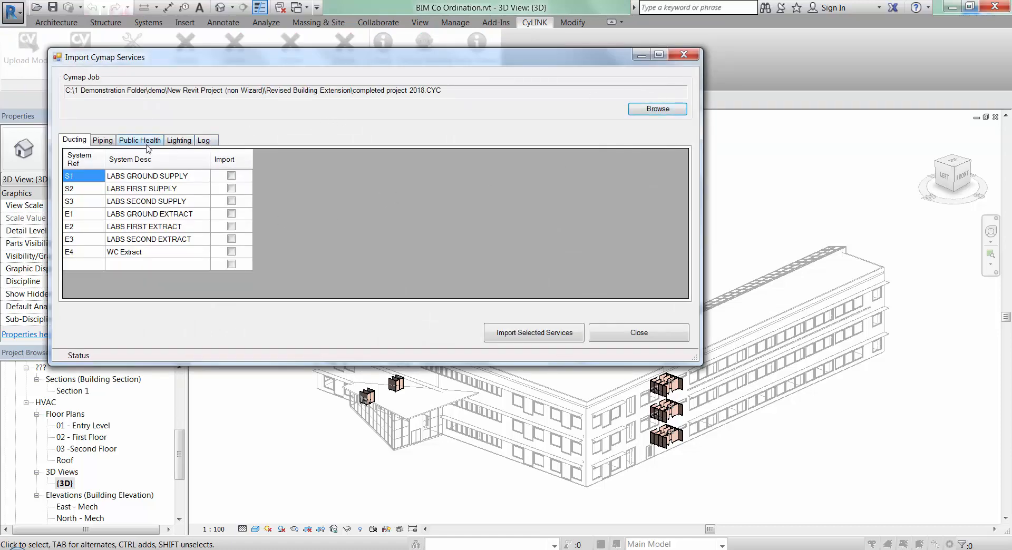
click(103, 140)
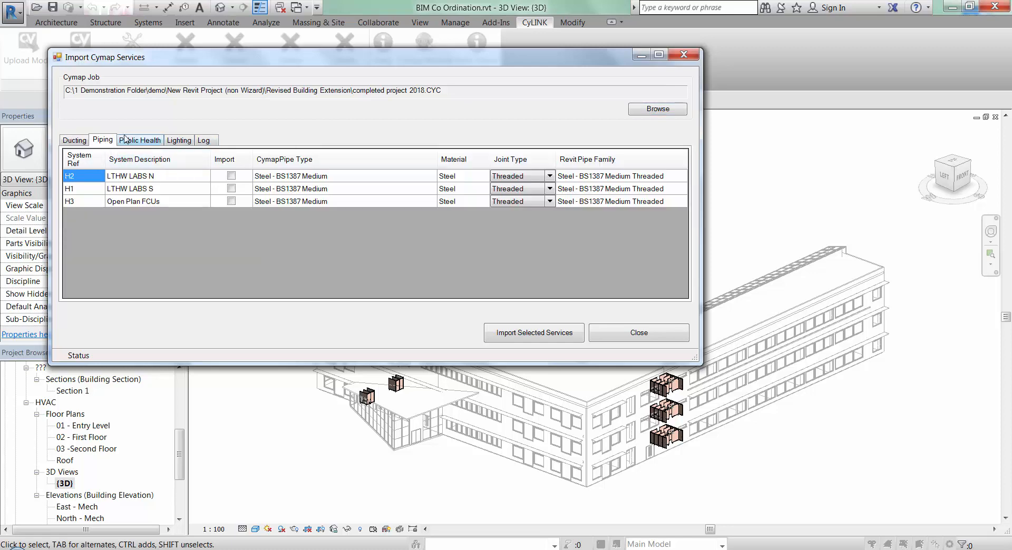
click(136, 140)
click(179, 140)
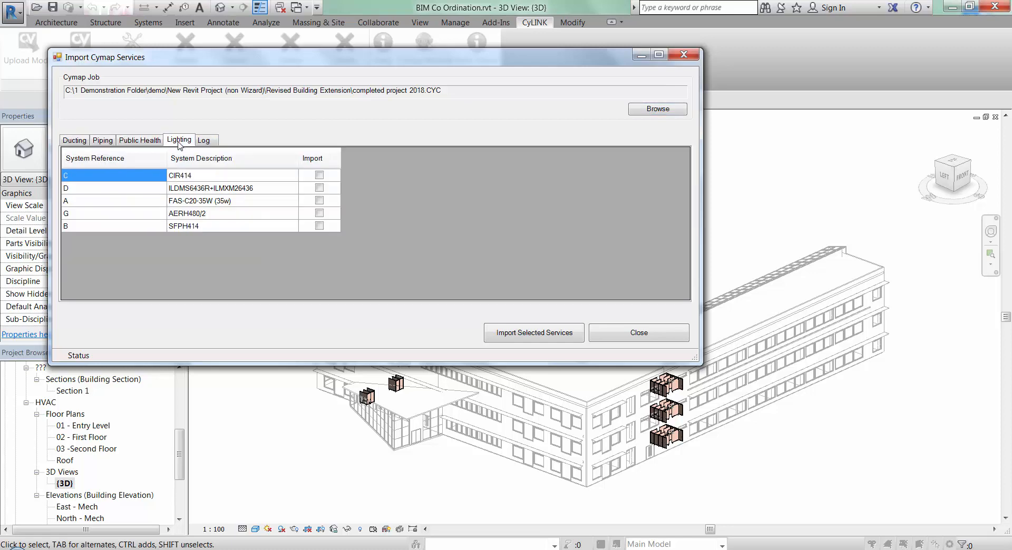
click(76, 140)
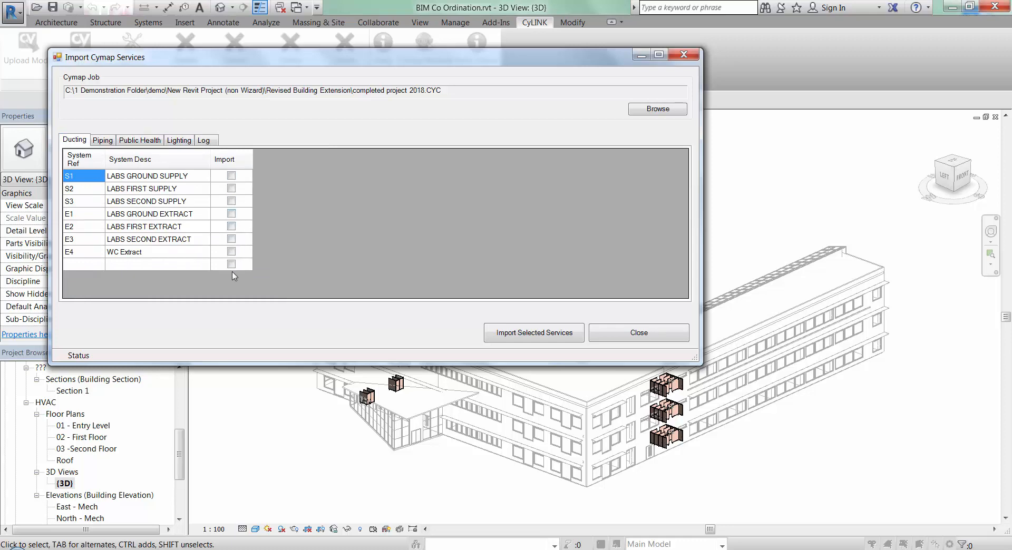
Step: Import the ducting systems, including S1, S2, S3 and E1, from the Cymap job and close the import dialog
click(232, 176)
click(232, 190)
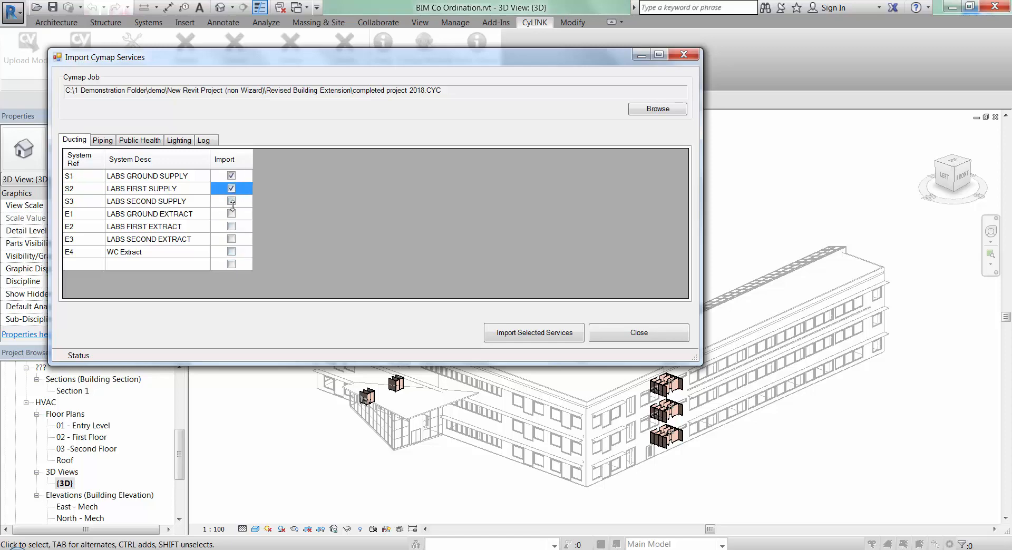
click(231, 202)
click(231, 214)
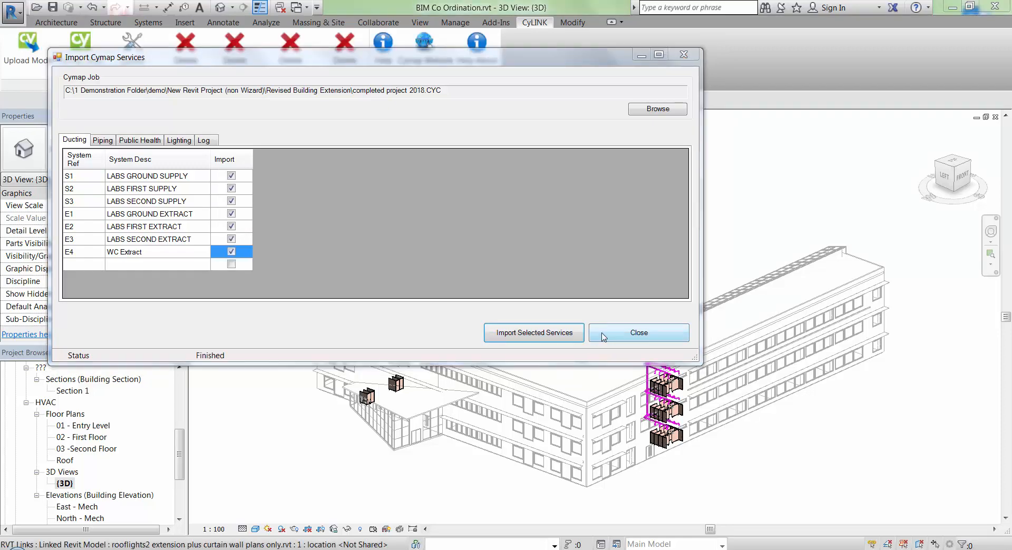
click(602, 334)
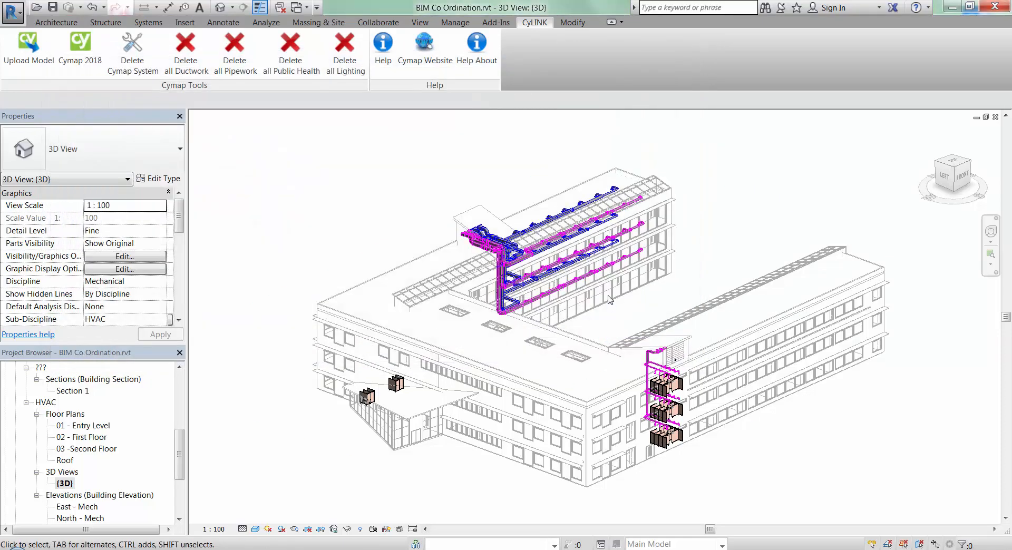
Step: Examine the imported ductwork in the {3D} view and in the 2nd floor cutaway view
scroll(608, 299, up, 5)
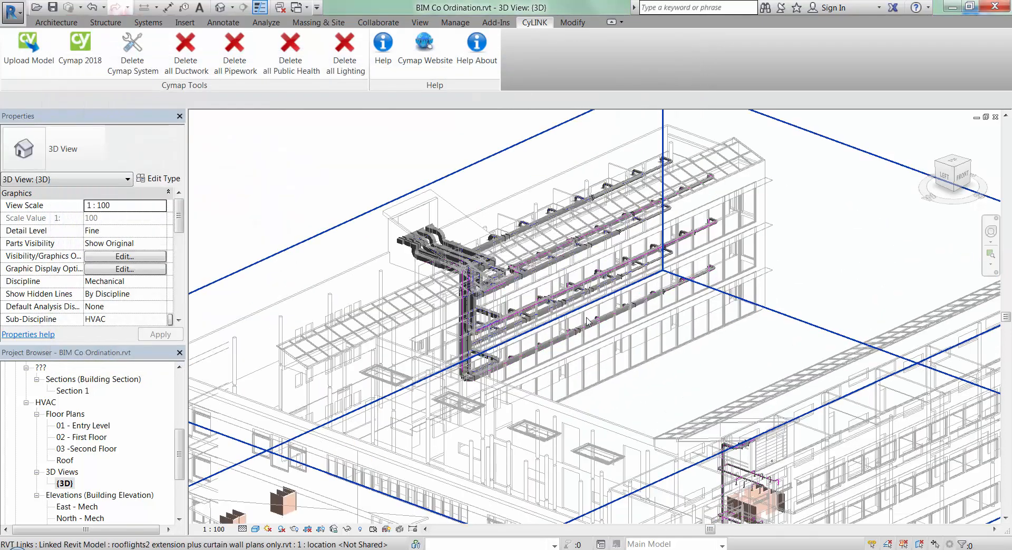
scroll(587, 321, up, 5)
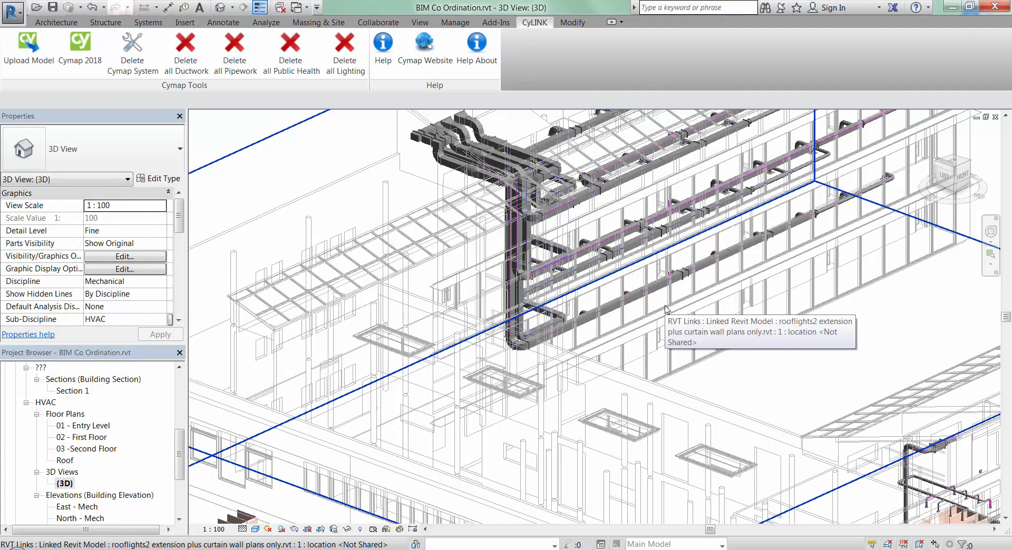
scroll(666, 309, down, 8)
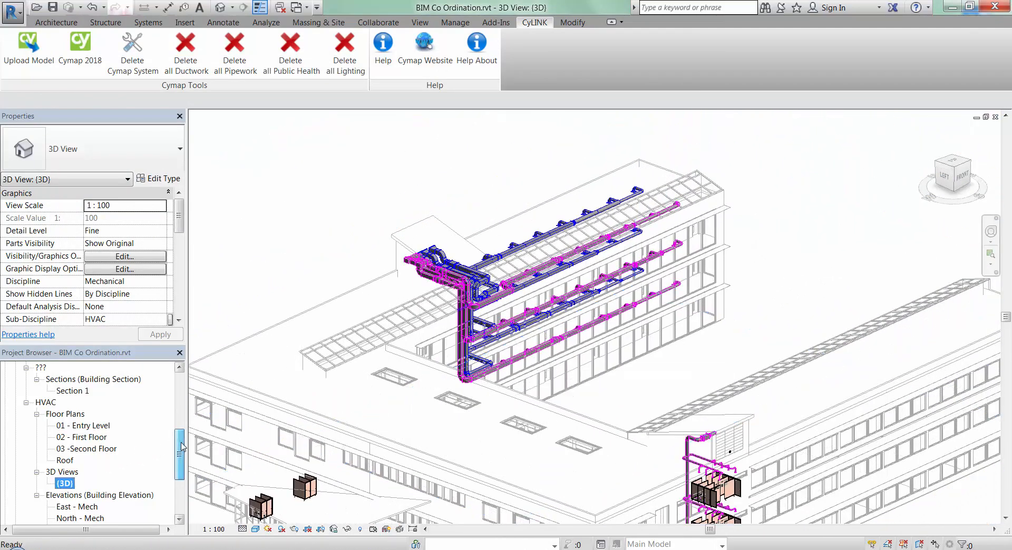
drag(181, 449, 176, 416)
double_click(83, 403)
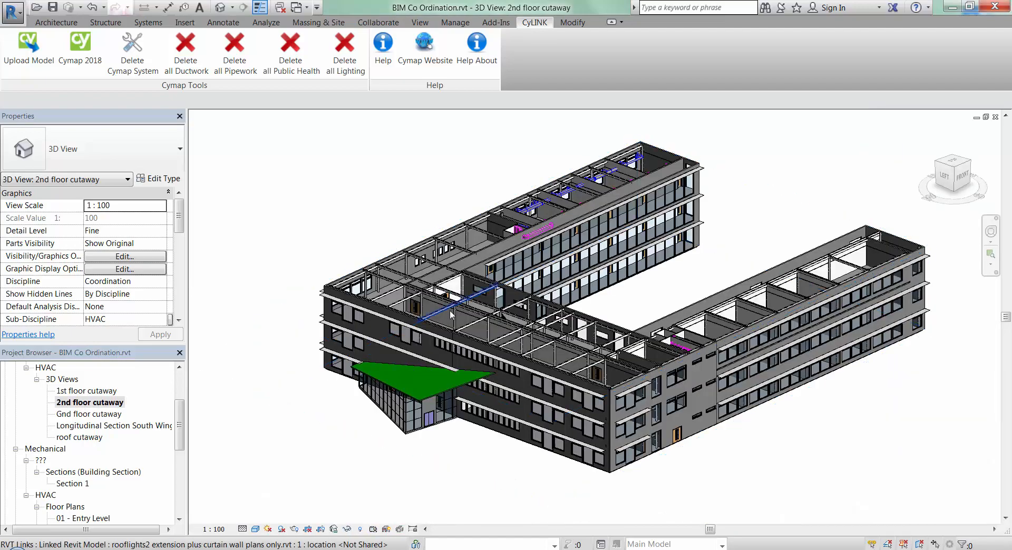
scroll(481, 451, up, 6)
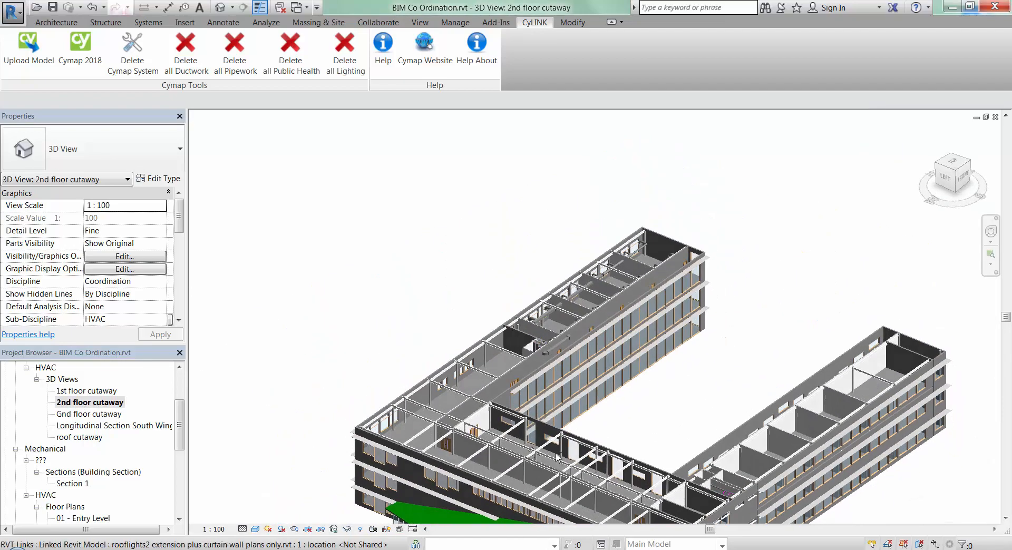
scroll(568, 332, up, 6)
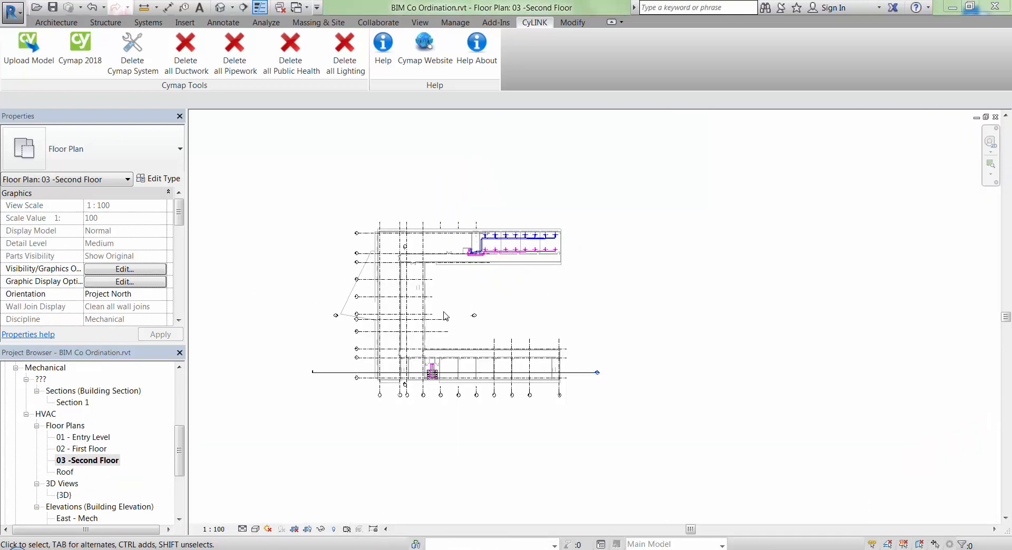
Step: Examine the supply and extract duct runs and their terminals on the 03 - Second Floor plan
scroll(517, 279, up, 2)
middle_drag(515, 267, 508, 432)
scroll(490, 348, up, 1)
scroll(611, 416, up, 1)
scroll(567, 413, up, 1)
middle_drag(568, 416, 569, 483)
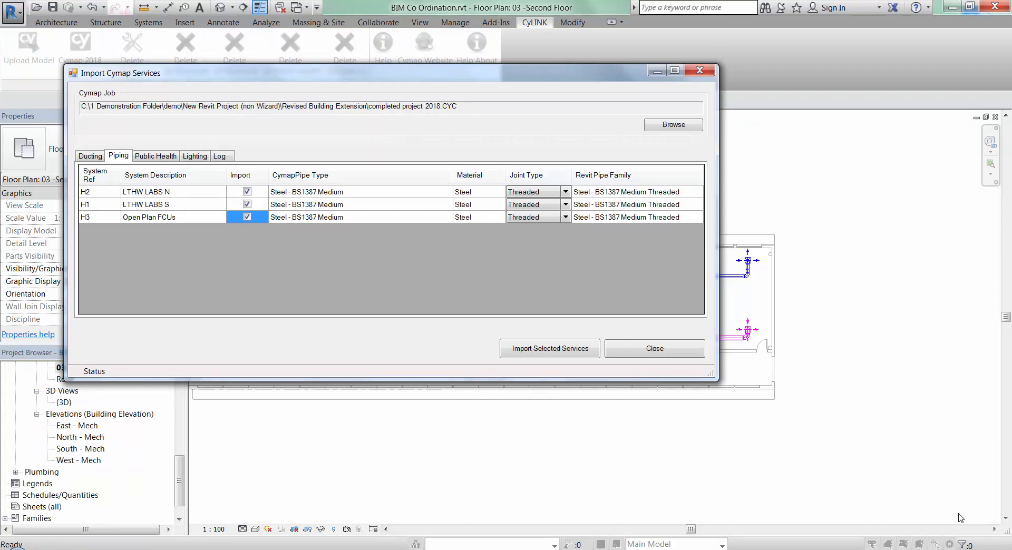
Step: Import the H2, H1 and H3 piping systems with threaded joints and inspect the pipework and valves in the {3D} view
click(515, 352)
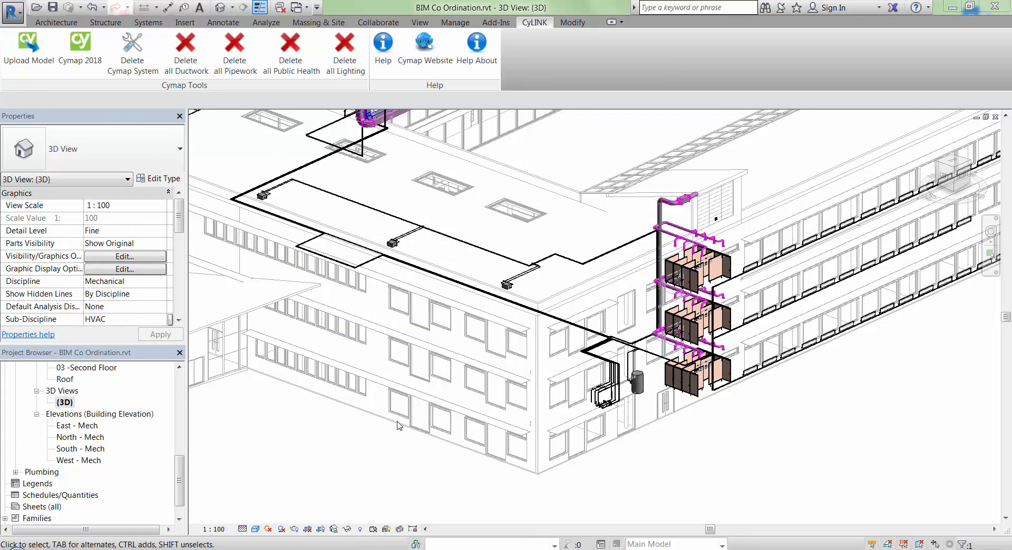
scroll(604, 409, up, 6)
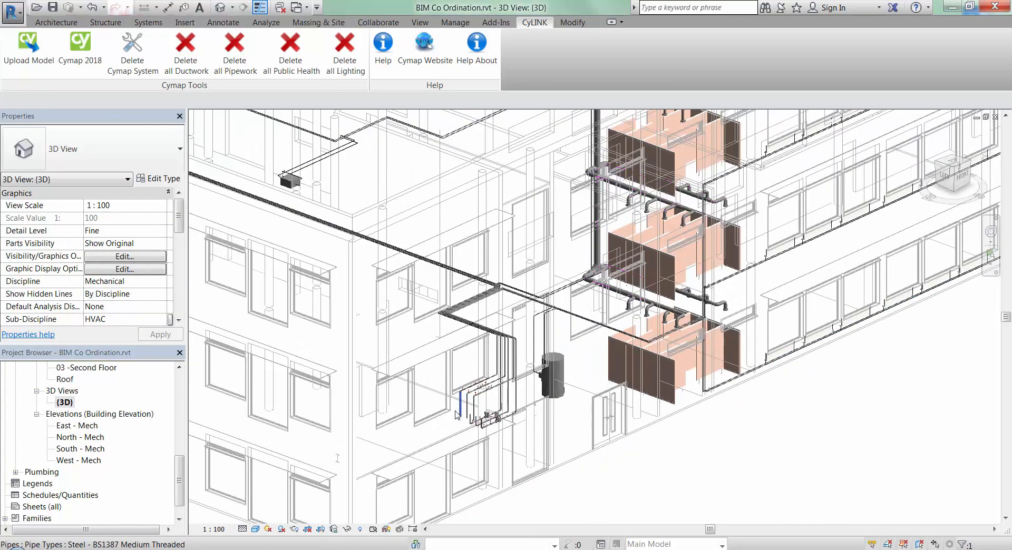
scroll(505, 430, up, 8)
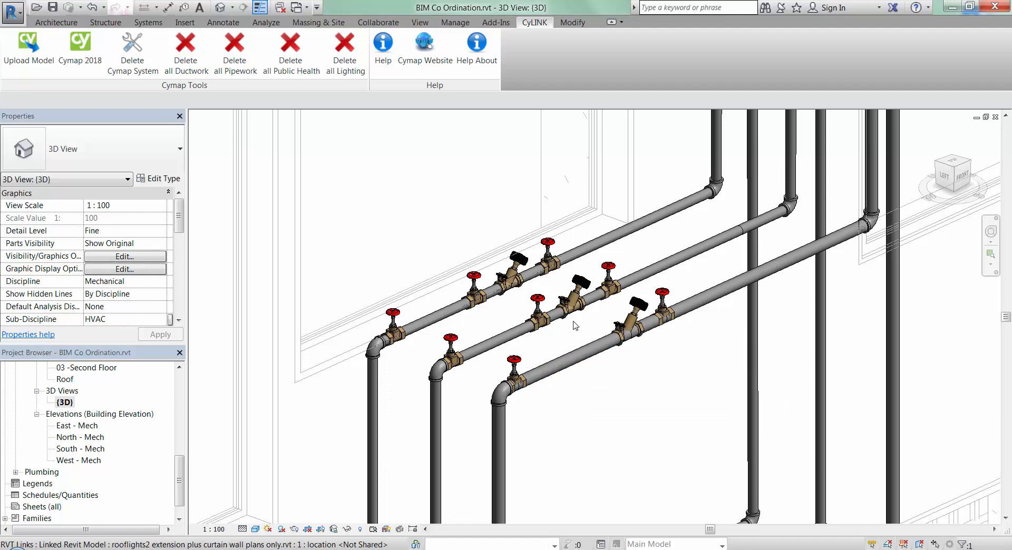
Step: Check the properties of the middle commissioning valve and a neighbouring pipe, and browse the pipe types available for that pipe
click(571, 318)
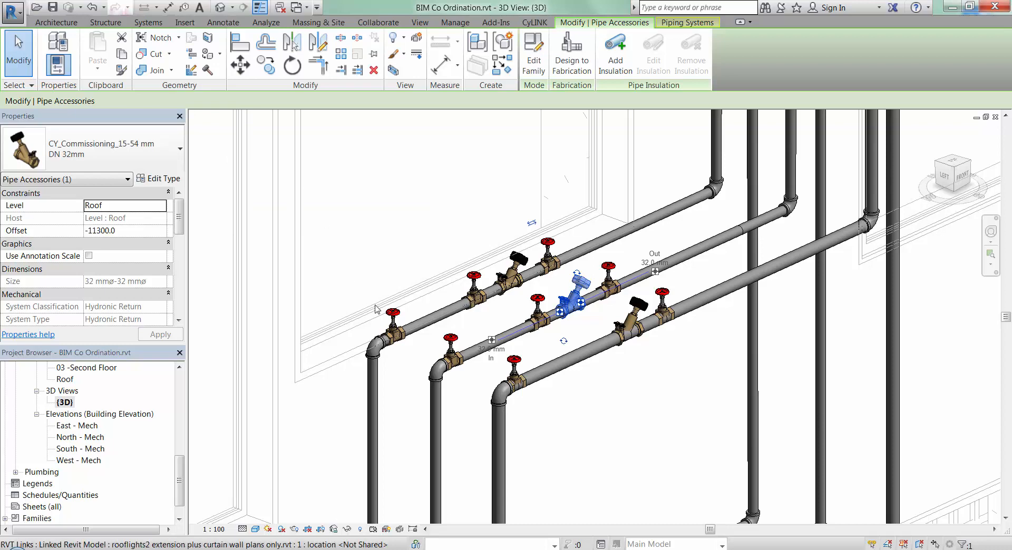
click(422, 325)
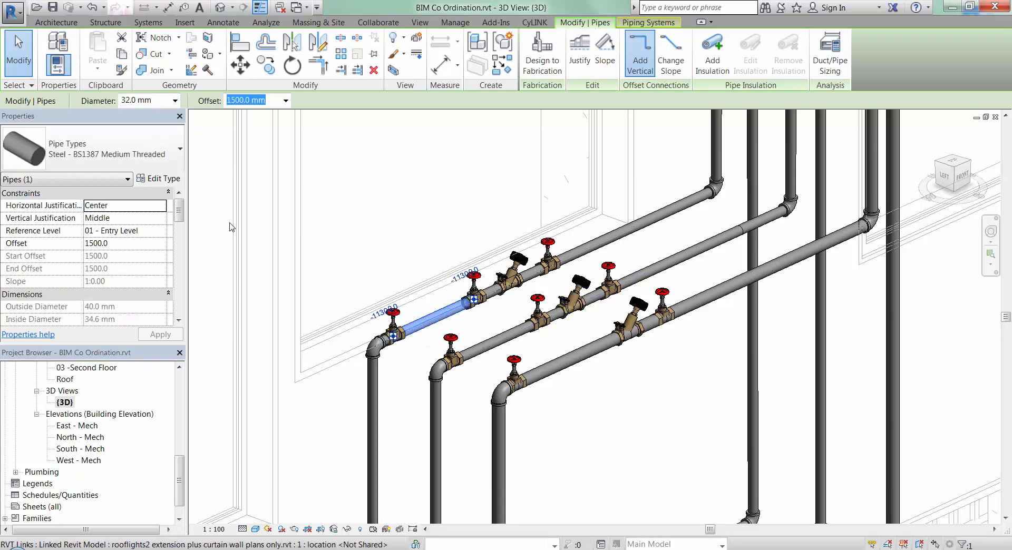
click(182, 151)
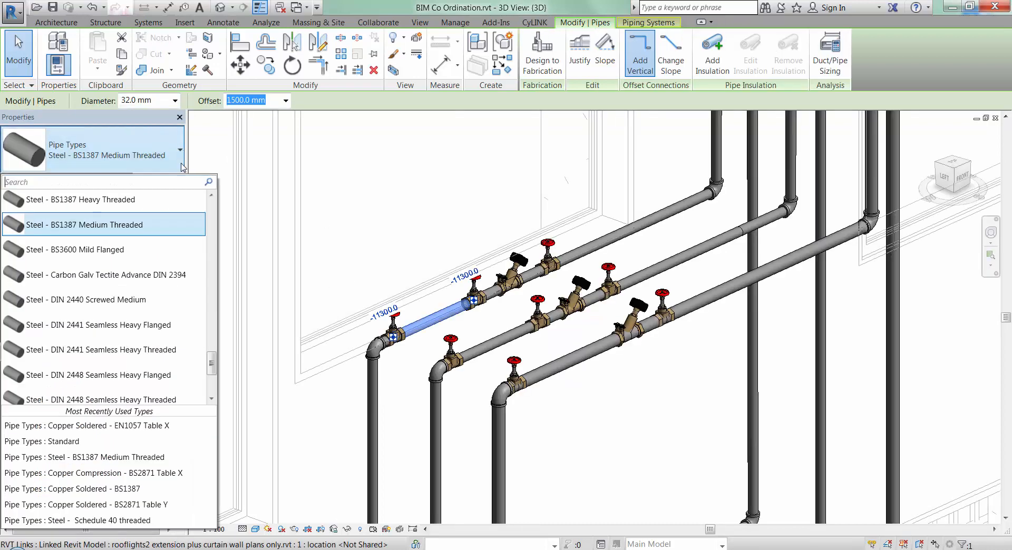
drag(211, 368, 210, 203)
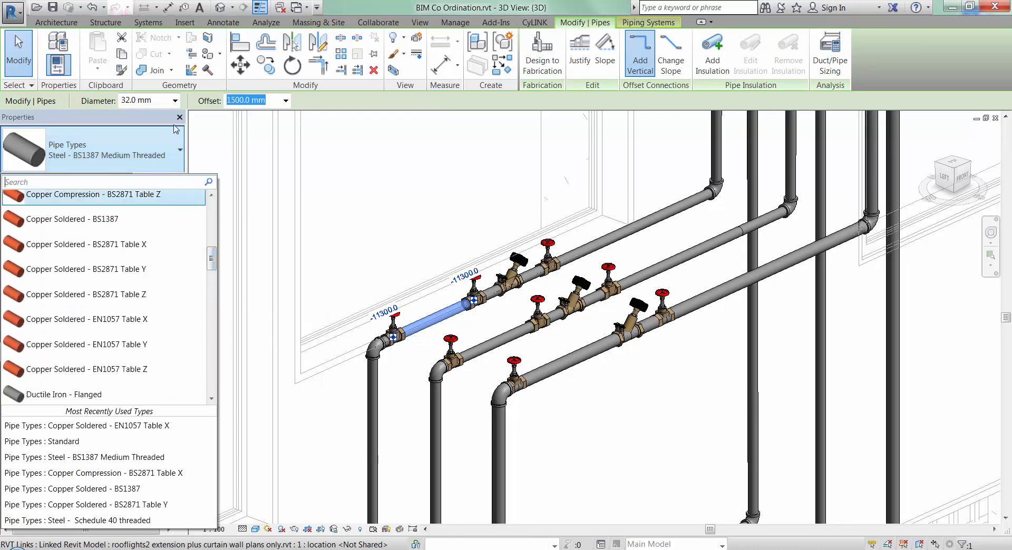
click(181, 147)
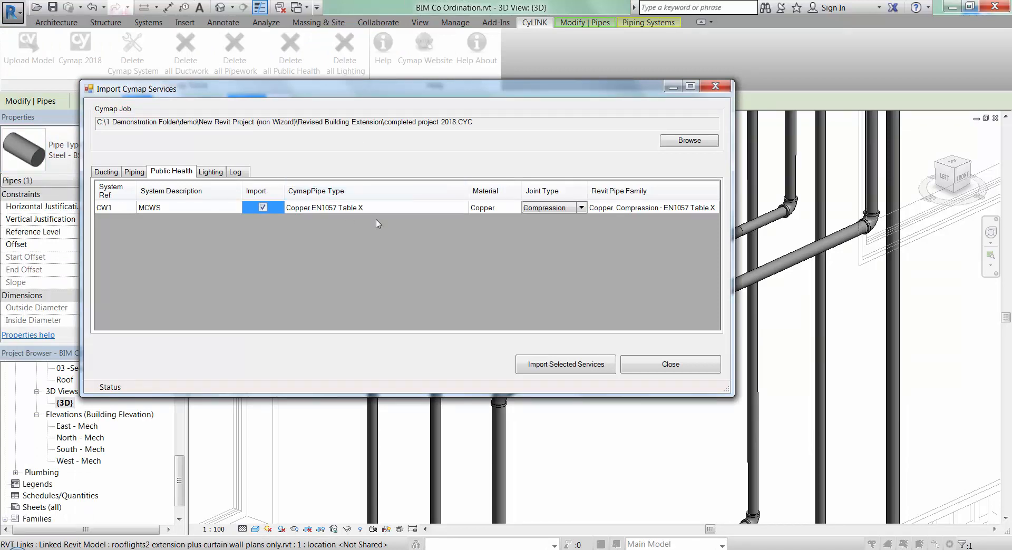
Step: Review the joint type options for the CW1 MCWS copper public health system
click(582, 209)
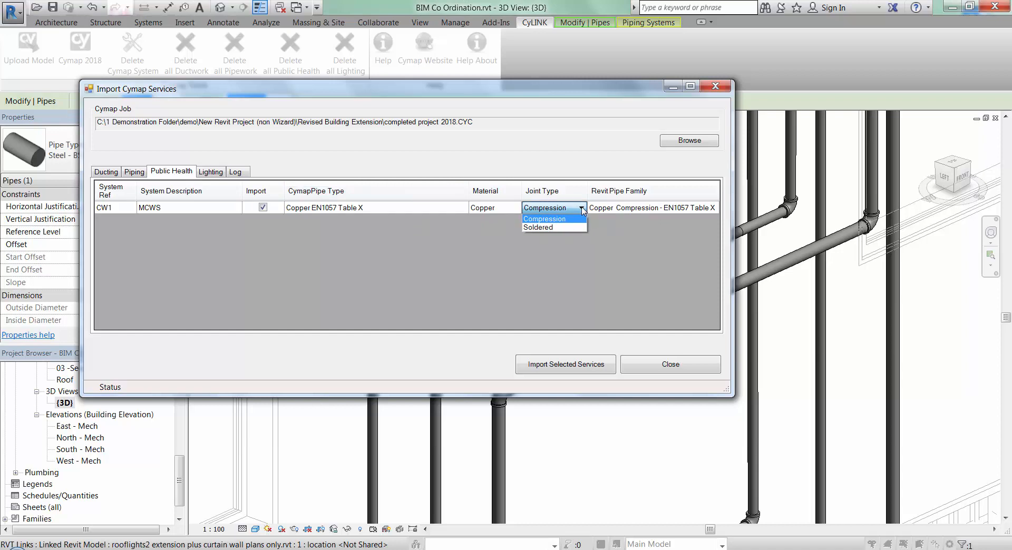
click(582, 208)
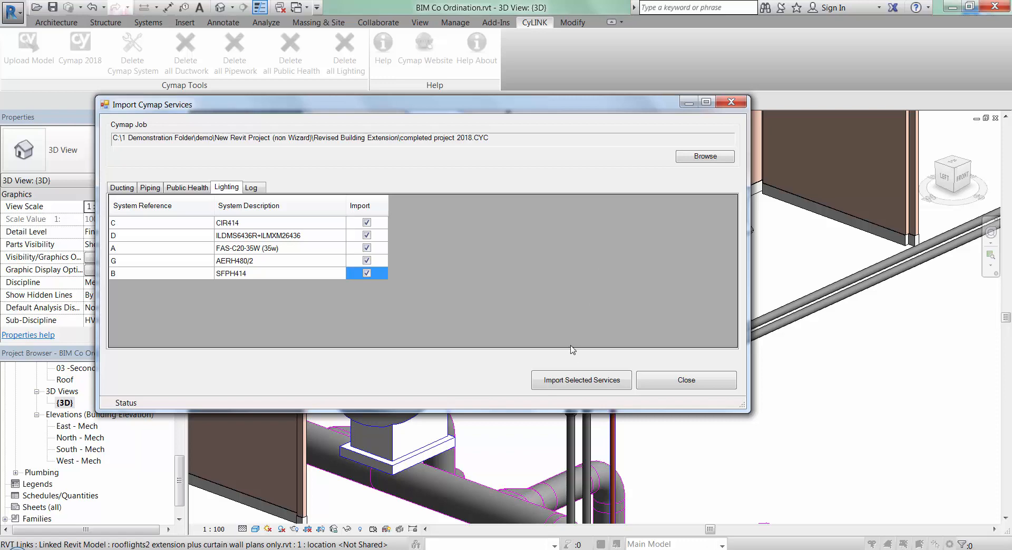
Step: Import the lighting systems C, D, A, G and B from the Cymap job
click(571, 383)
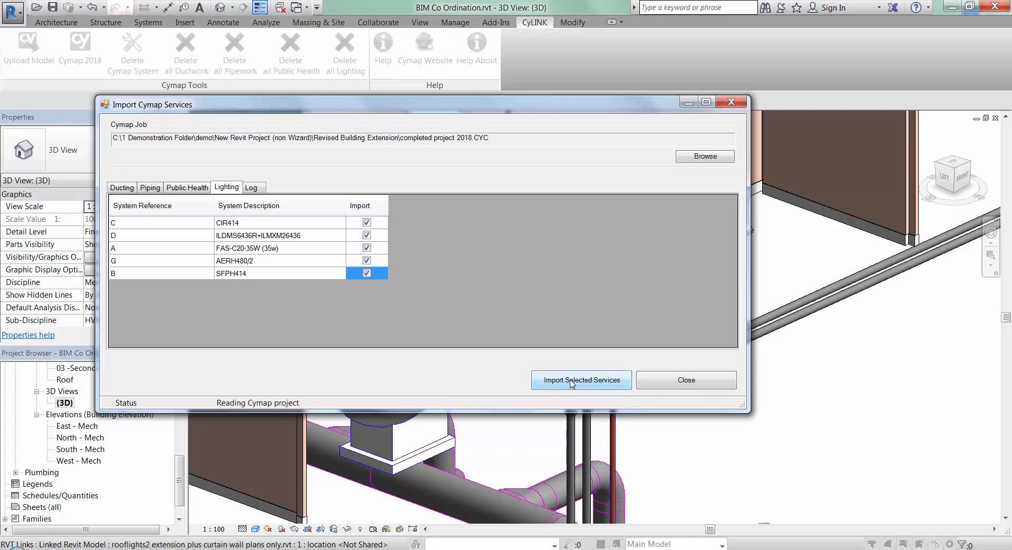